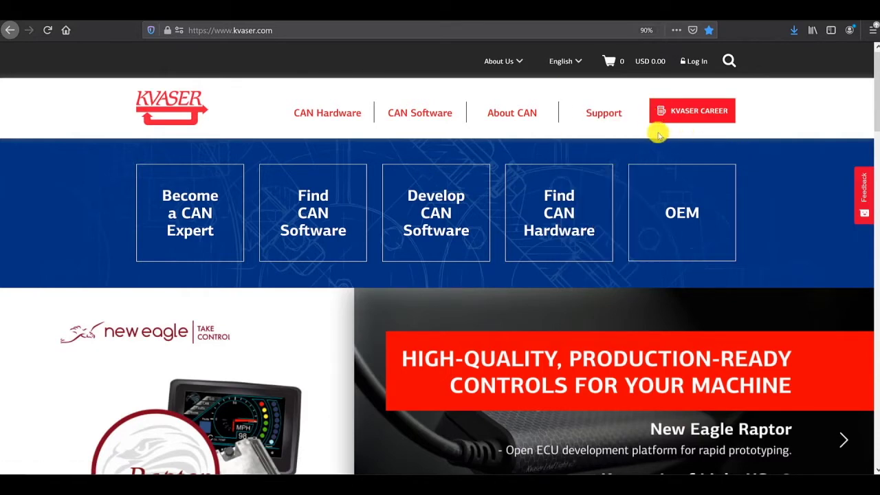
Go to the Kvaser Downloads page through the Support menu on kvaser.com.
mouse_move(575, 135)
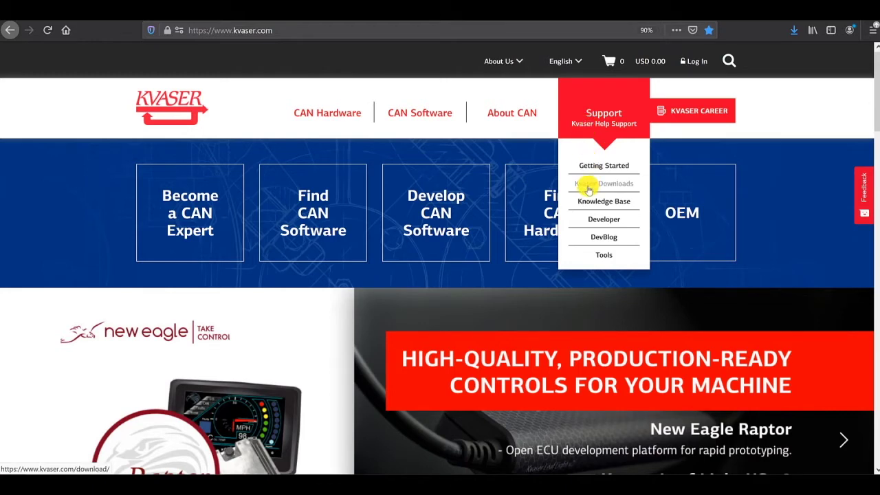
left_click(588, 187)
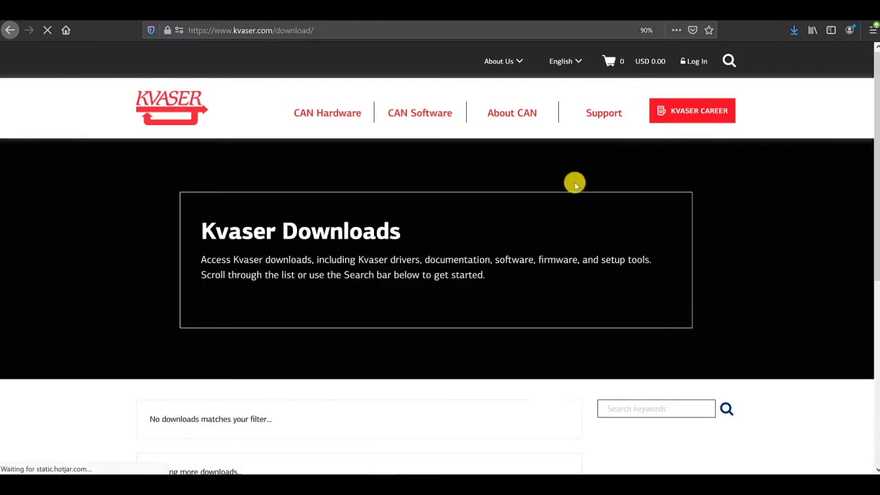
Scroll to the download list showing CANKing V6.14.932 and Drivers for Windows V5.31.119.
scroll(524, 229, "down", 3)
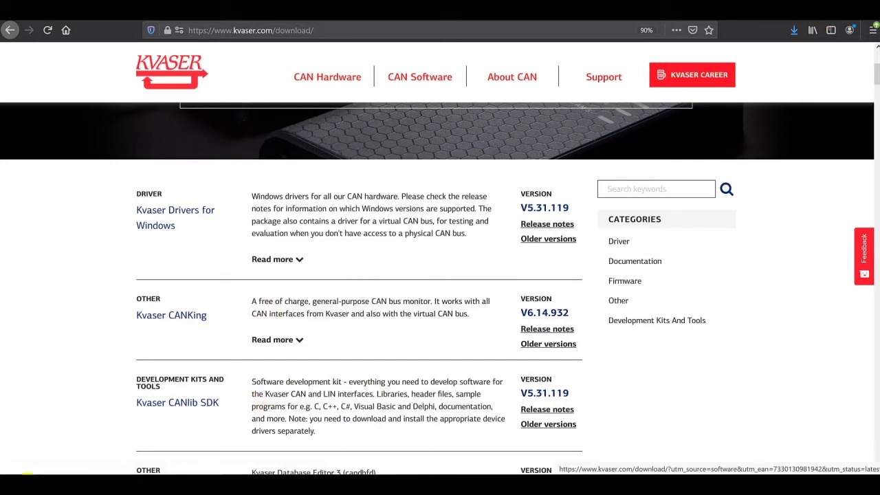
left_click(12, 481)
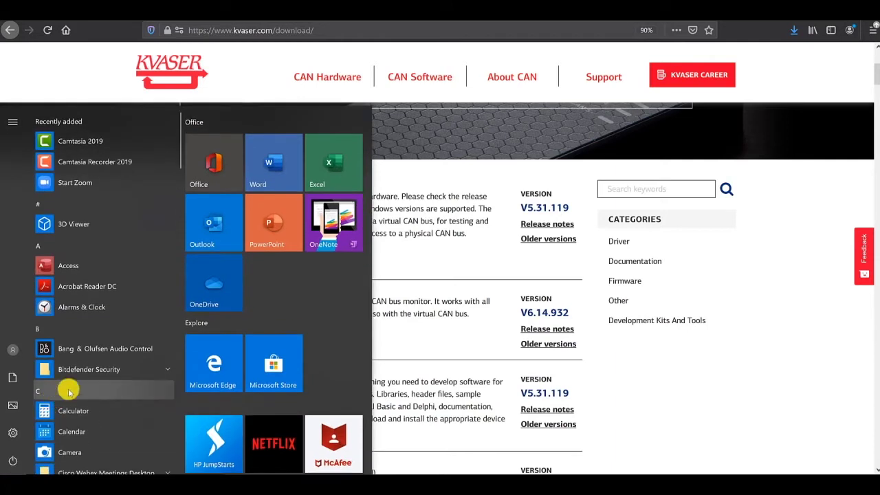
Run Kvaser Device Guide to confirm virtual CAN channels 0 and 1, then close it.
scroll(78, 379, "down", 5)
scroll(83, 384, "down", 6)
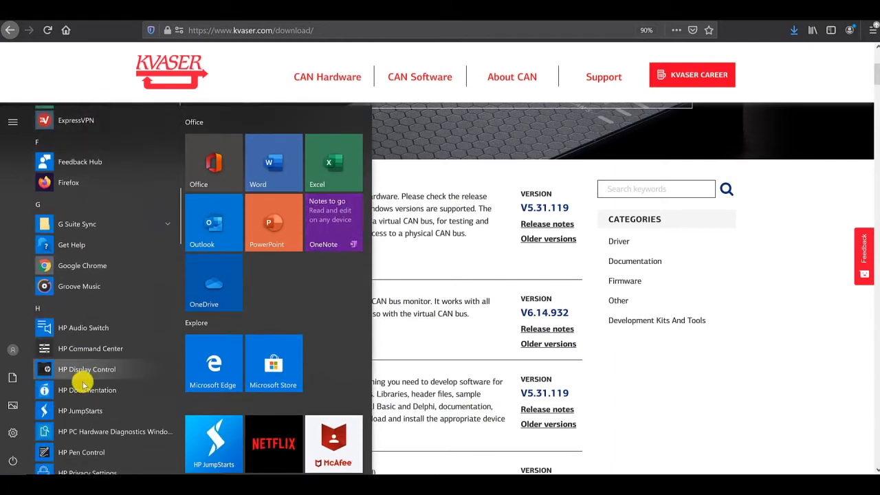
scroll(81, 384, "down", 6)
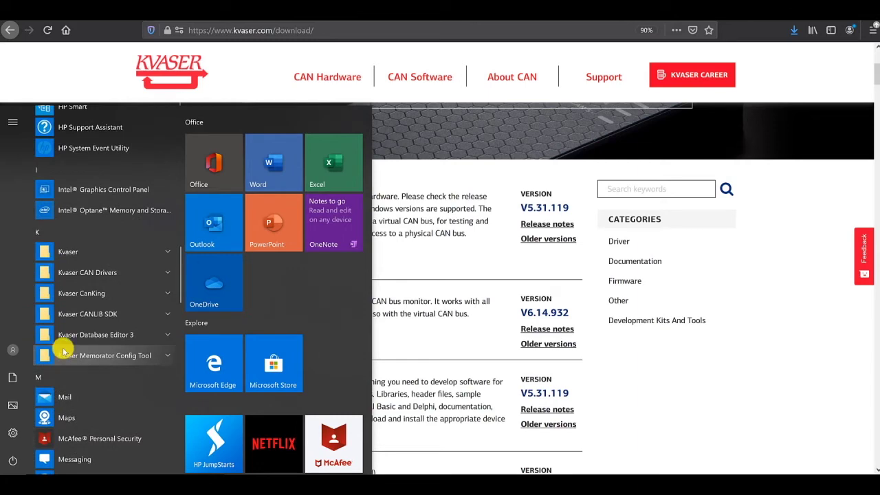
left_click(69, 275)
left_click(70, 292)
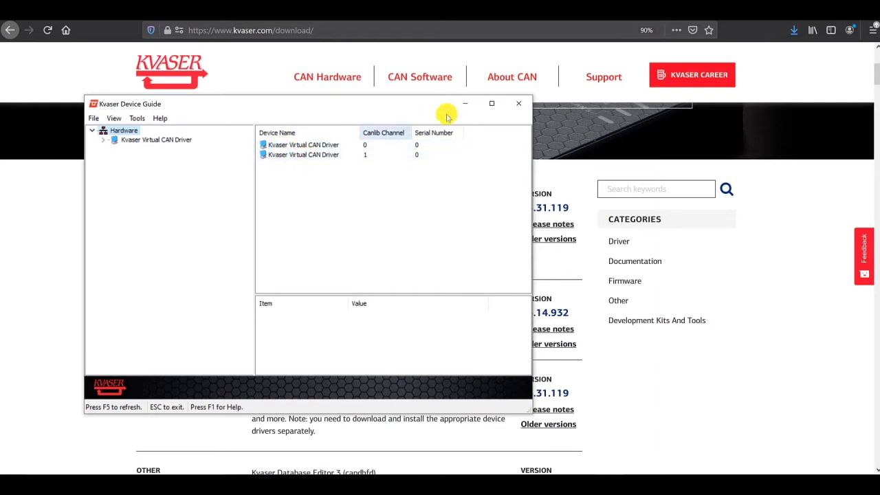
left_click(520, 104)
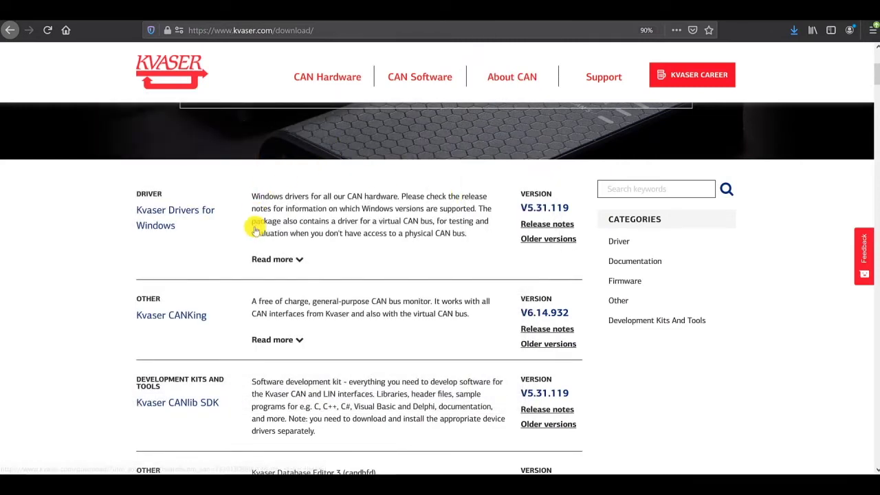
Launch Kvaser CanKing and create a new project from the 2 CAN channels template.
key("super")
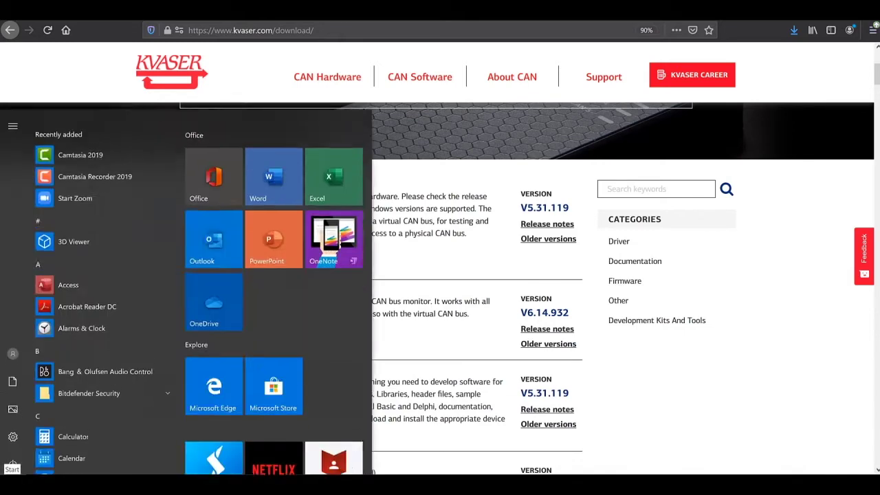
scroll(110, 357, "down", 4)
scroll(96, 364, "down", 10)
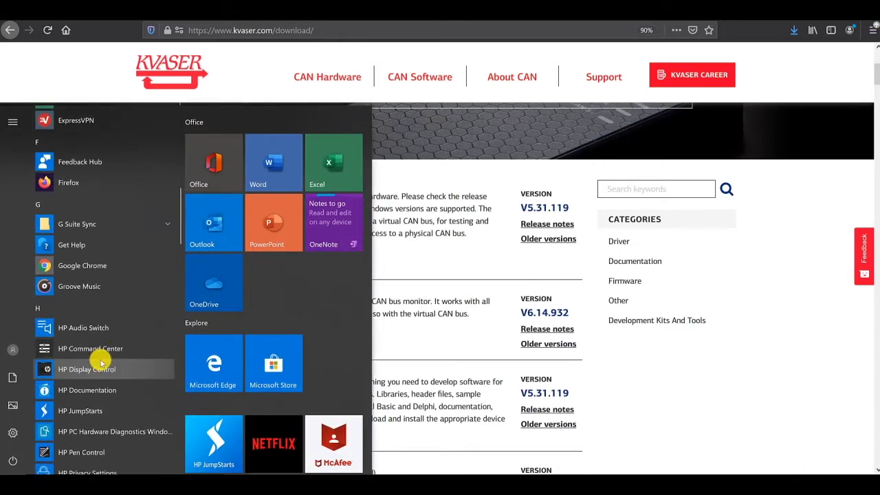
scroll(103, 358, "down", 2)
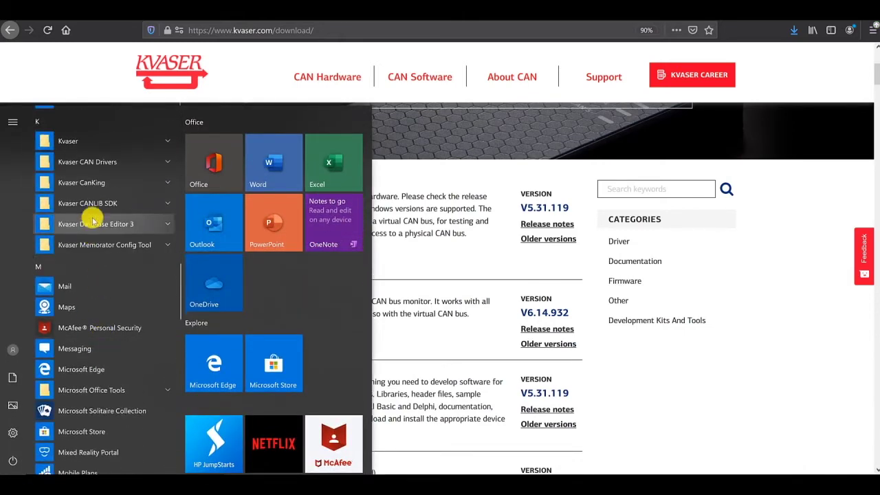
left_click(66, 187)
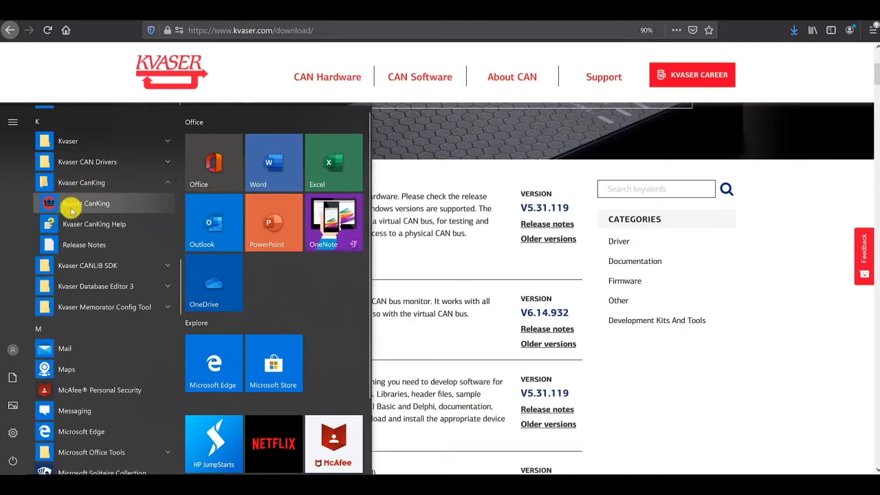
left_click(72, 205)
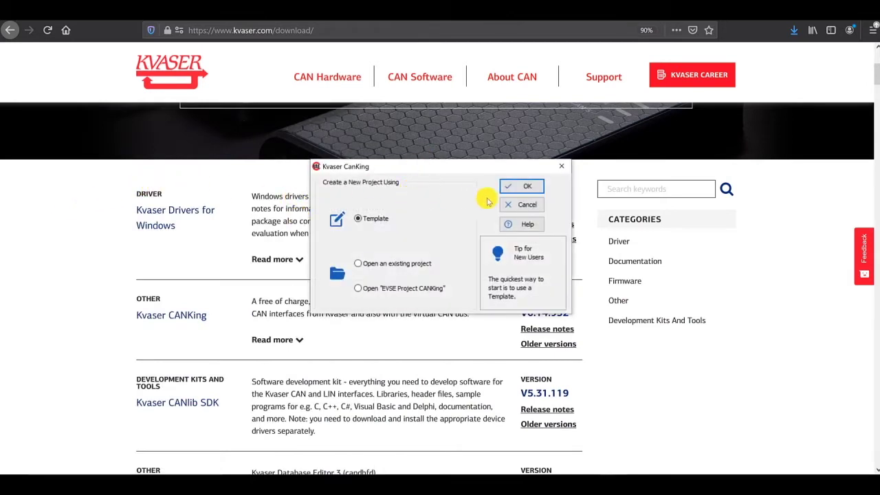
left_click(522, 189)
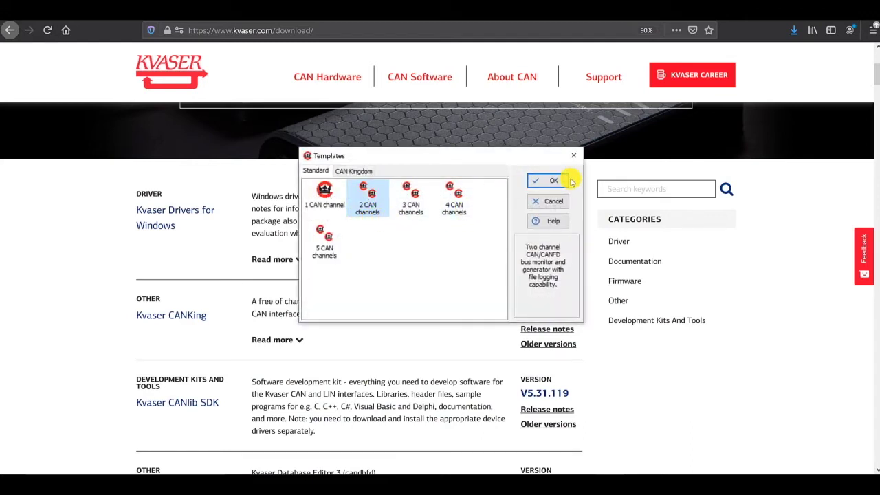
left_click(548, 181)
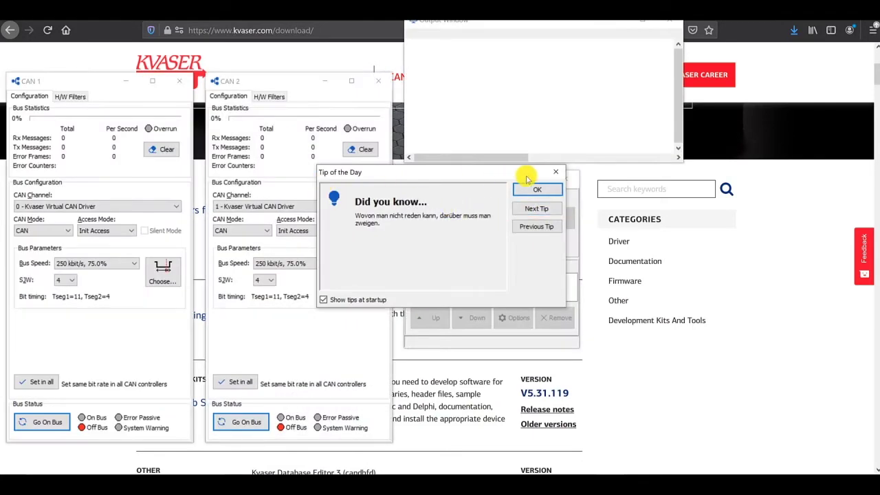
Dismiss Tip of the Day and shift the CAN 1, CAN 2 and main windows slightly down.
left_click(537, 191)
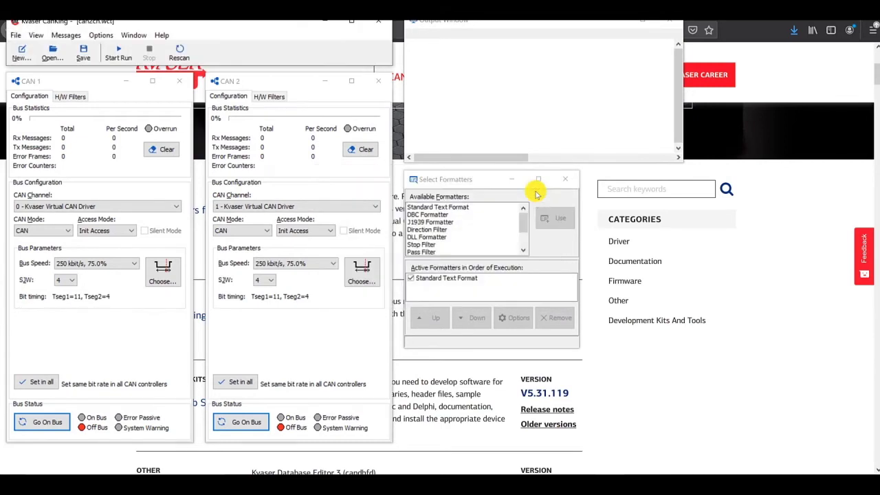
left_click_drag(91, 80, 85, 102)
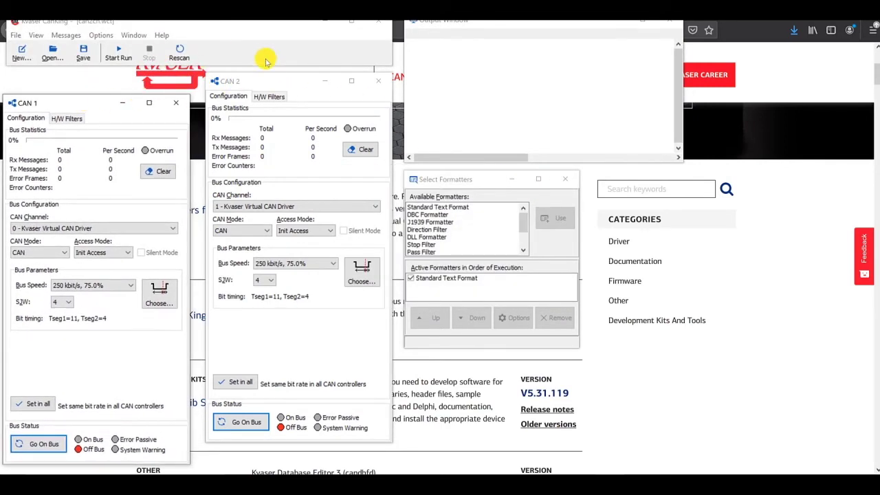
left_click_drag(268, 77, 263, 103)
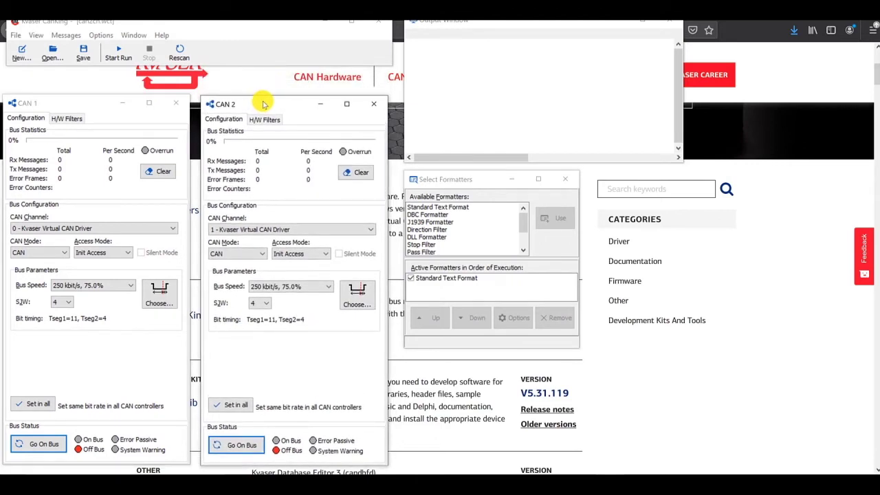
left_click(160, 21)
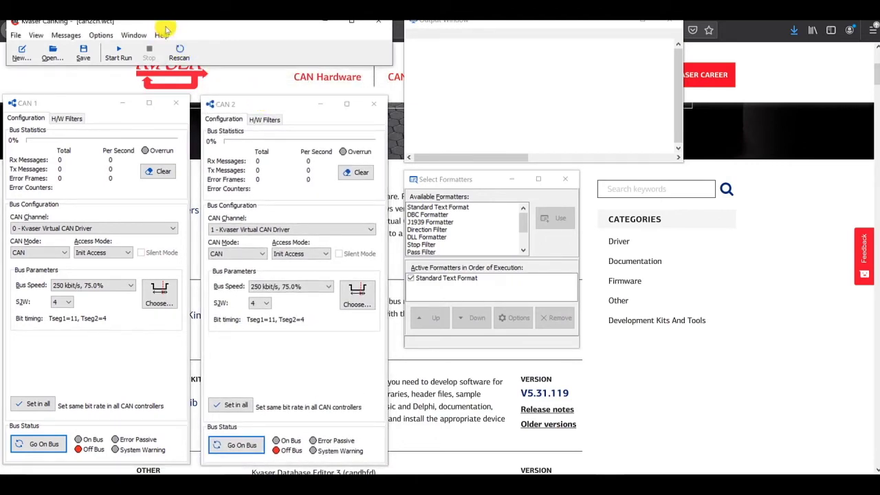
left_click_drag(167, 22, 165, 34)
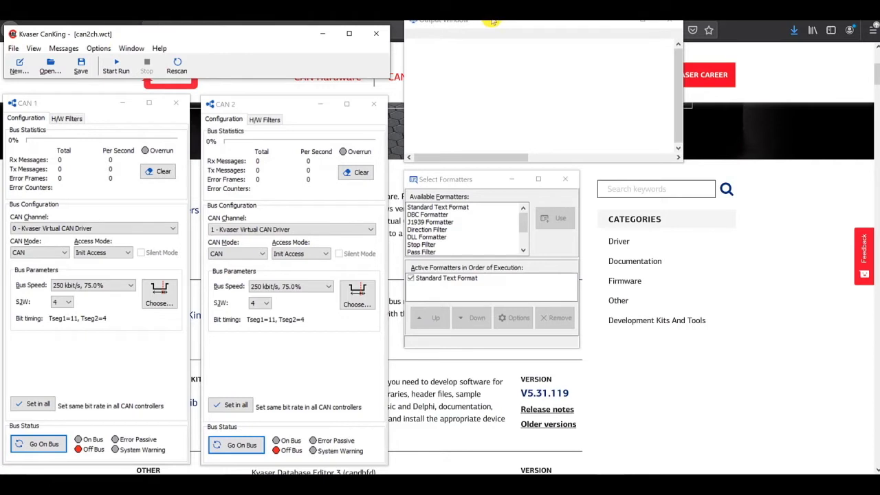
Move the Output Window to the top-right, make it much taller, and minimize Firefox.
left_click_drag(493, 22, 695, 31)
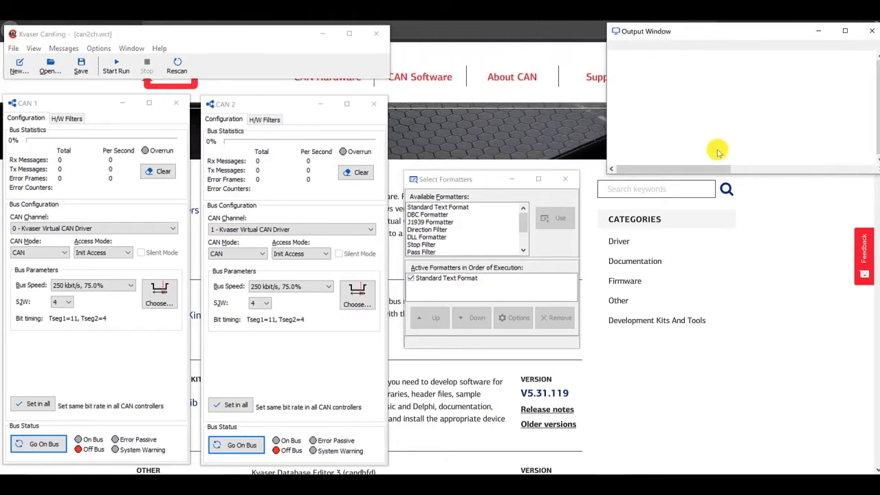
left_click_drag(781, 174, 870, 466)
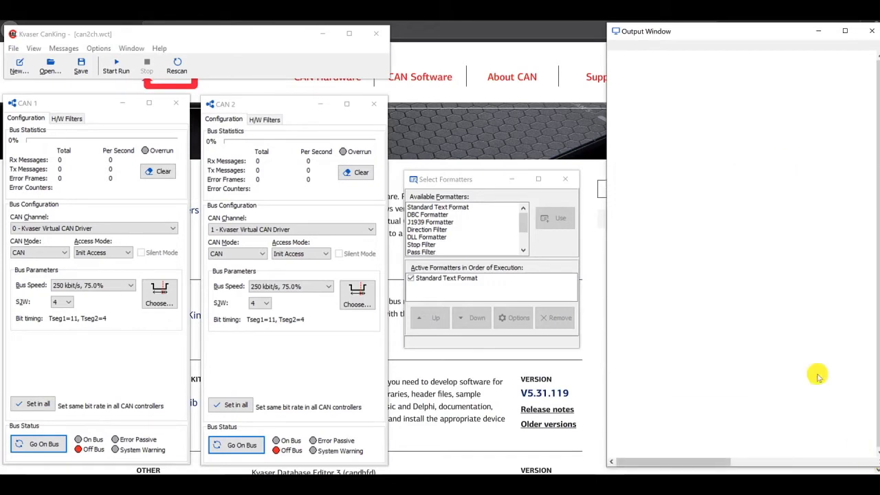
mouse_move(583, 71)
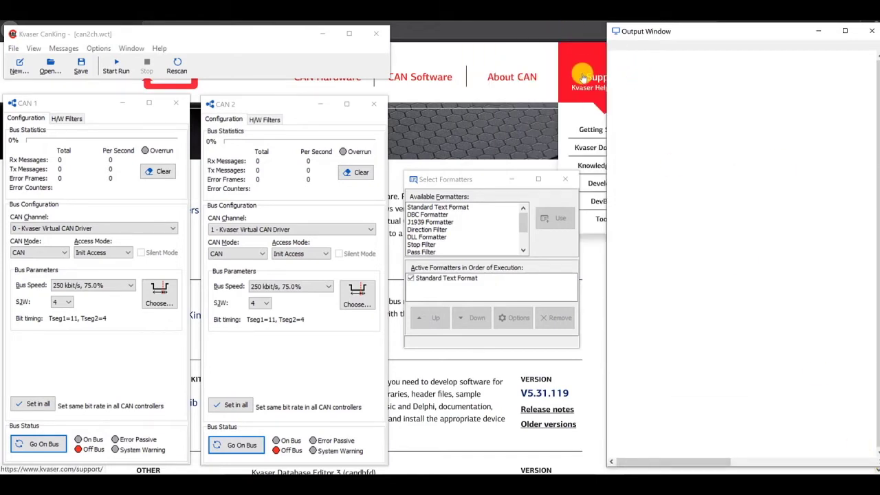
left_click(570, 30)
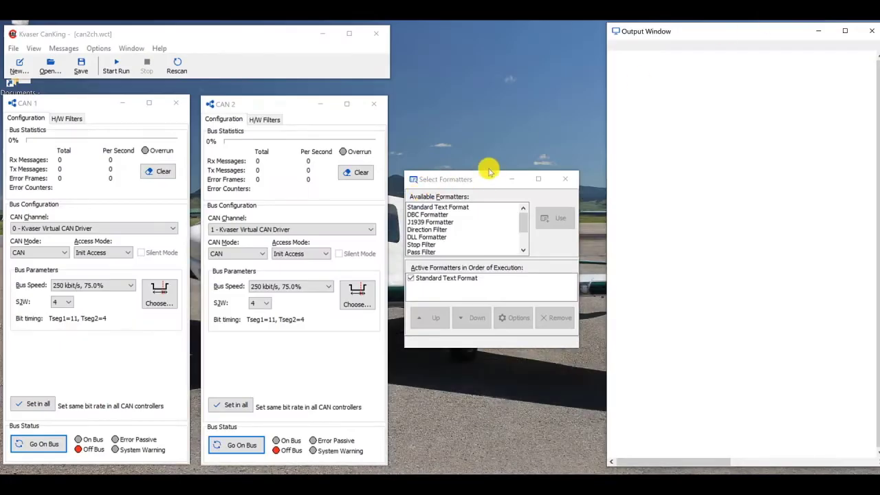
Lower Select Formatters, then show the History list narrowed just above it.
left_click_drag(486, 181, 482, 300)
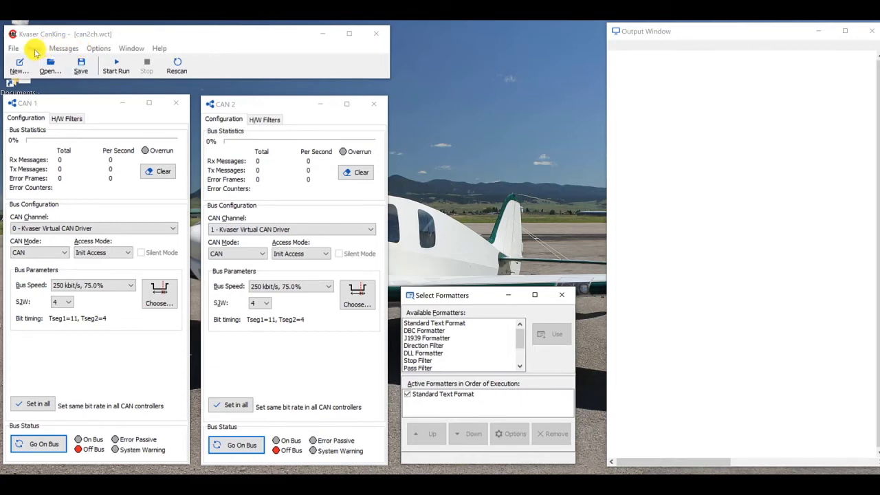
left_click(34, 50)
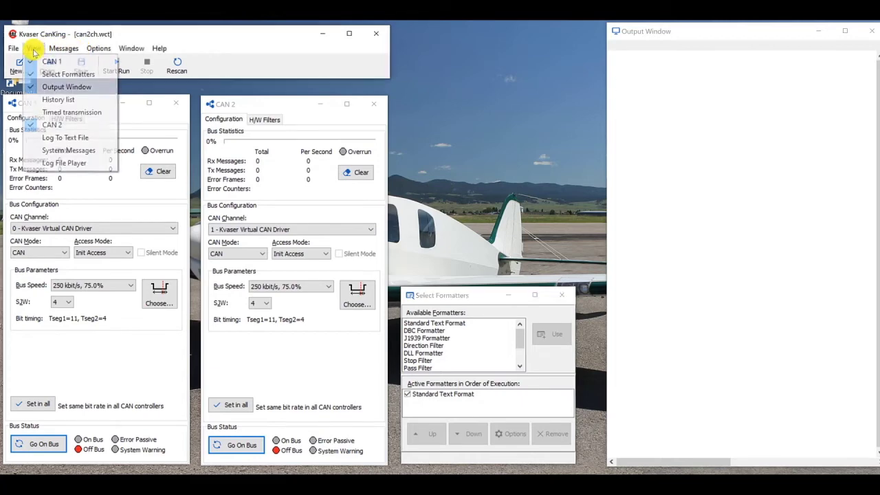
left_click(50, 102)
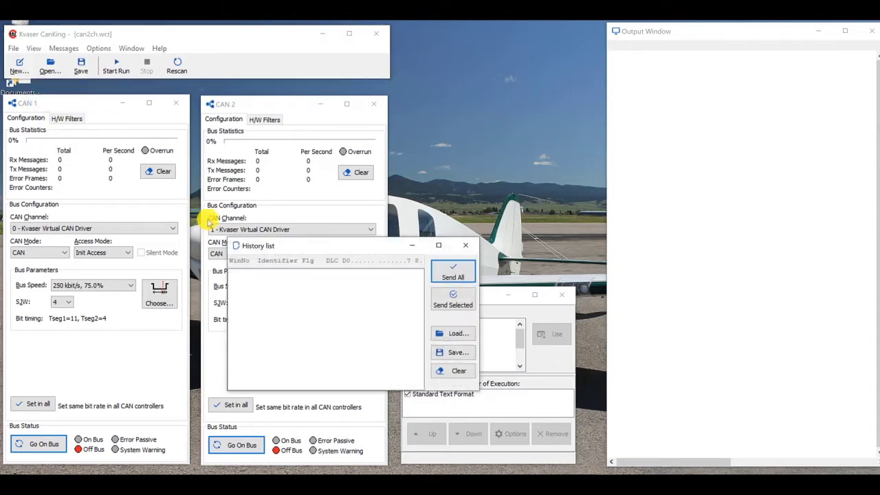
left_click_drag(317, 246, 485, 132)
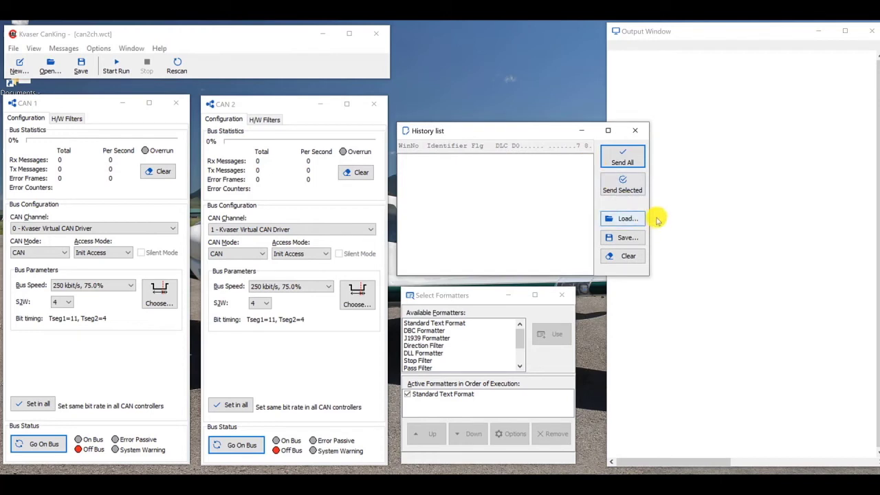
left_click_drag(650, 204, 605, 205)
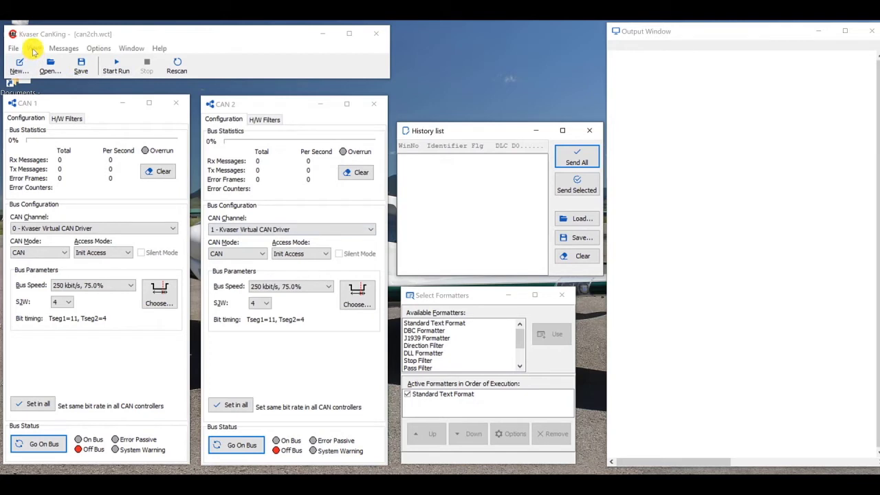
Show the Timed transmission window and position it above the History list.
left_click(33, 48)
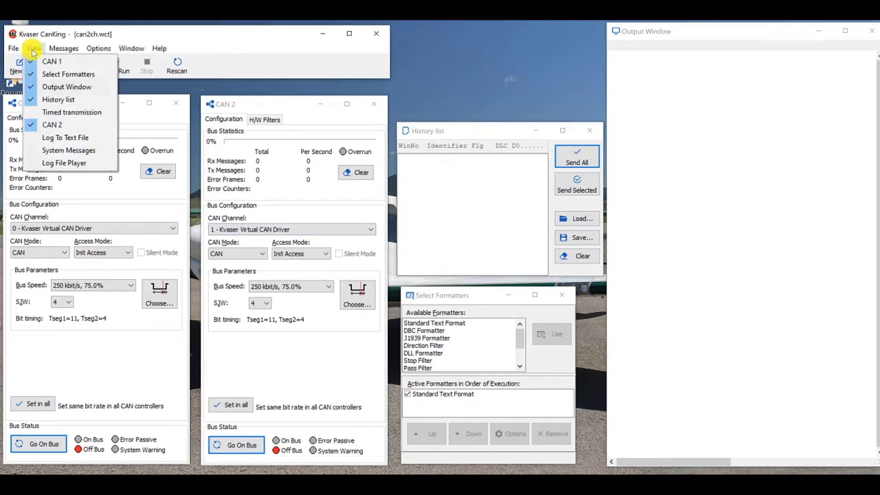
left_click(62, 113)
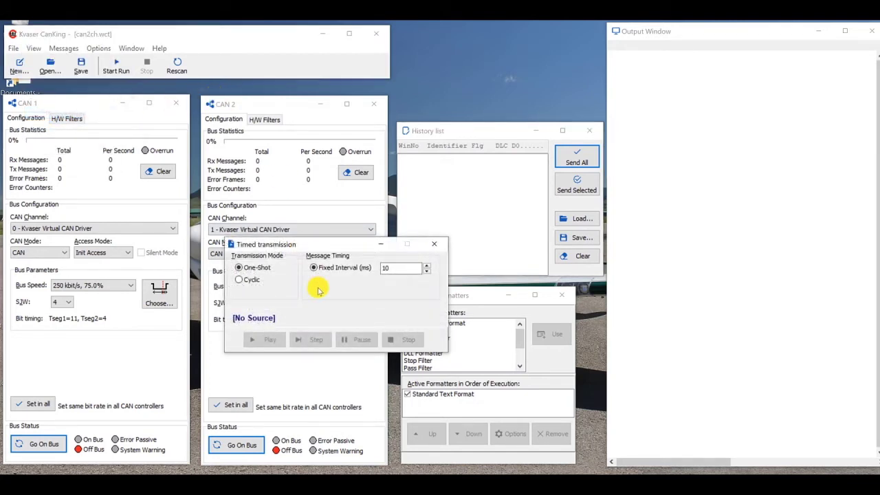
left_click_drag(334, 247, 501, 20)
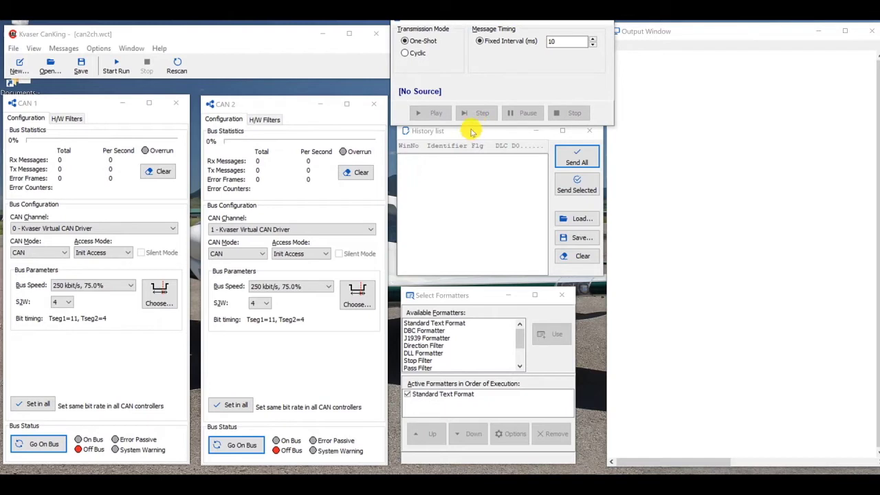
left_click_drag(471, 132, 468, 139)
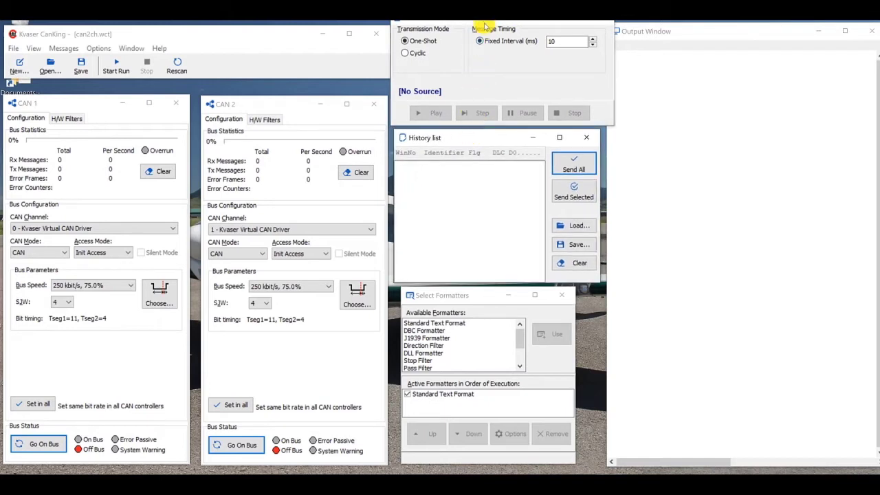
left_click_drag(485, 26, 487, 35)
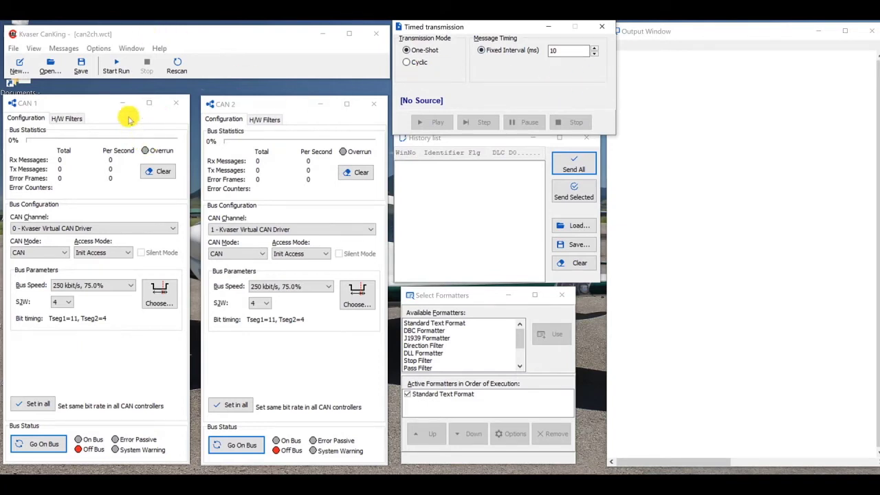
left_click(61, 49)
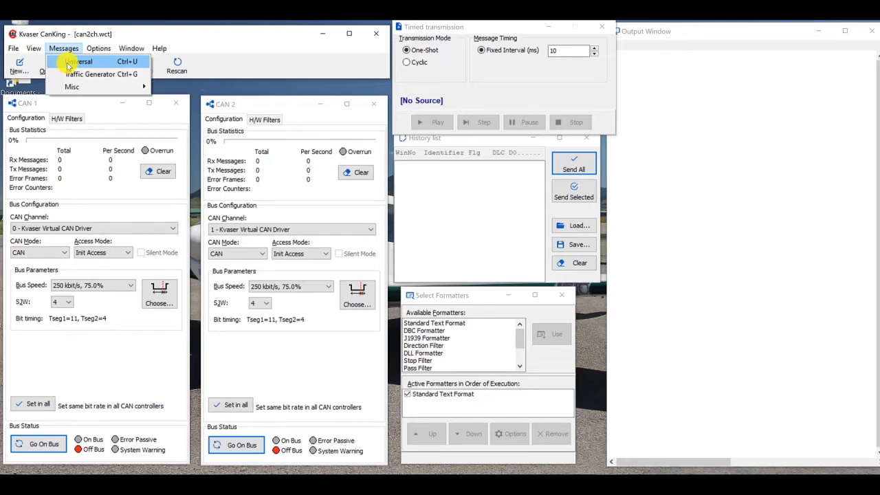
Create a Universal message: identifier $F0, channel CAN 1, DLC 8, randomized data bytes.
left_click(69, 62)
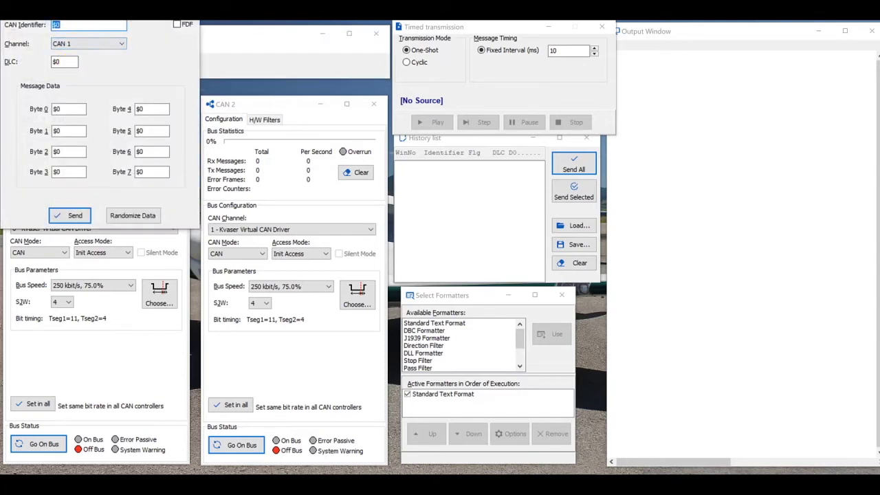
left_click_drag(78, 12, 721, 229)
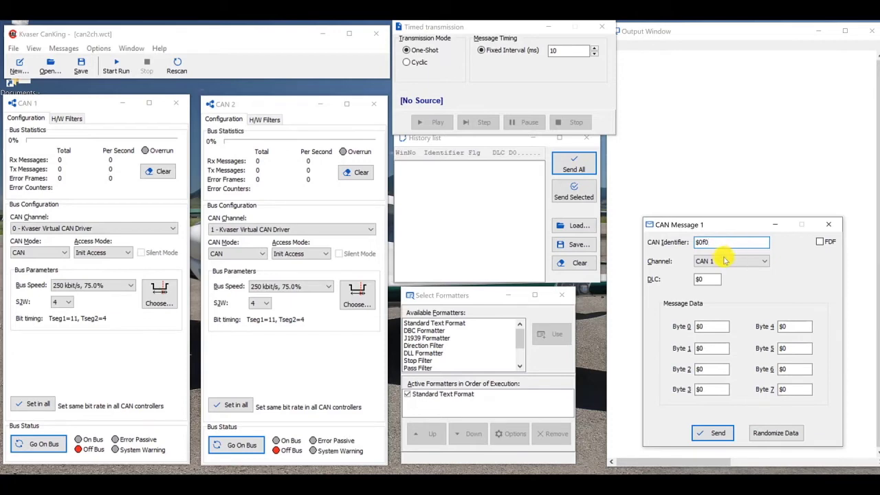
left_click(726, 261)
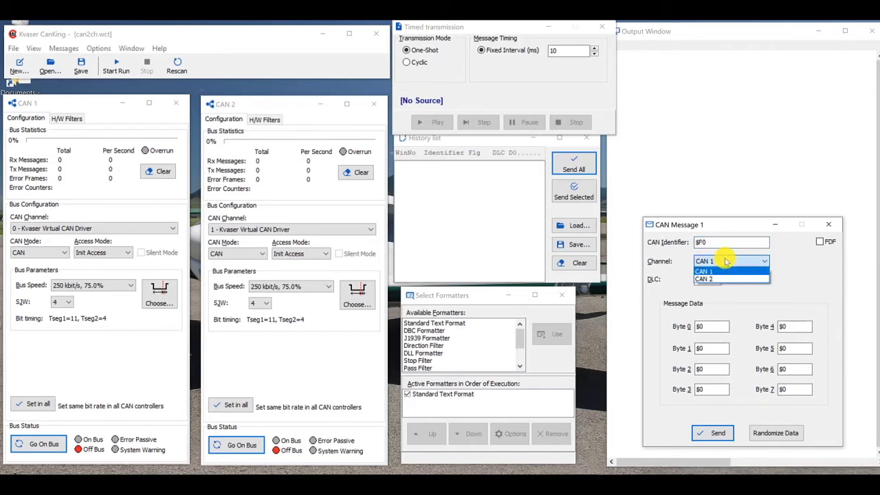
left_click(725, 261)
left_click(712, 279)
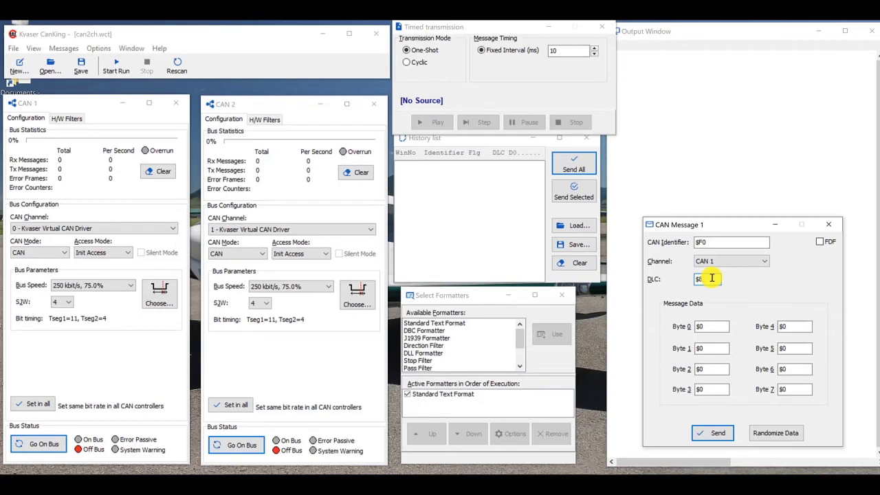
left_click(765, 436)
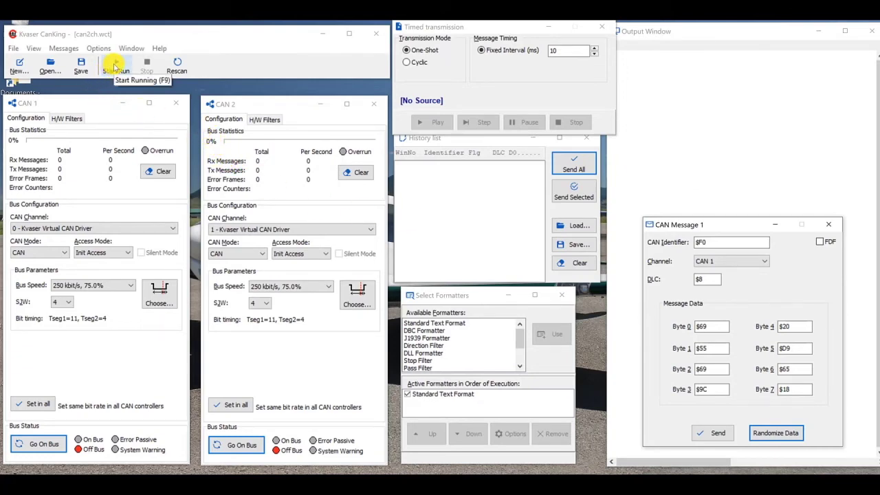
Start Run, send the $F0 message, and resize the Output Window to show its rows.
left_click(116, 67)
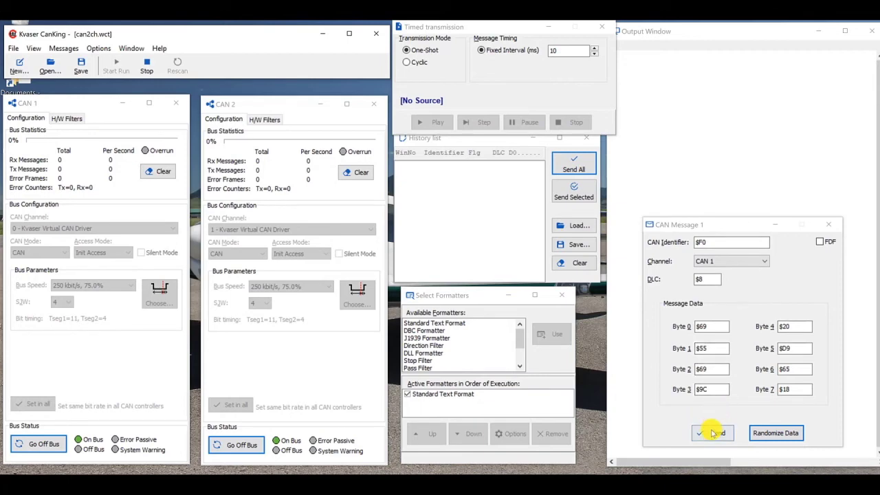
left_click(714, 434)
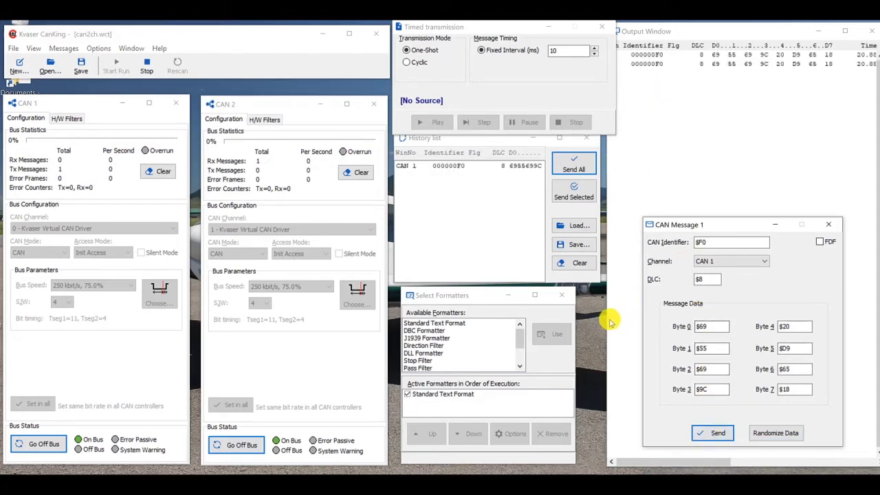
left_click_drag(604, 320, 566, 338)
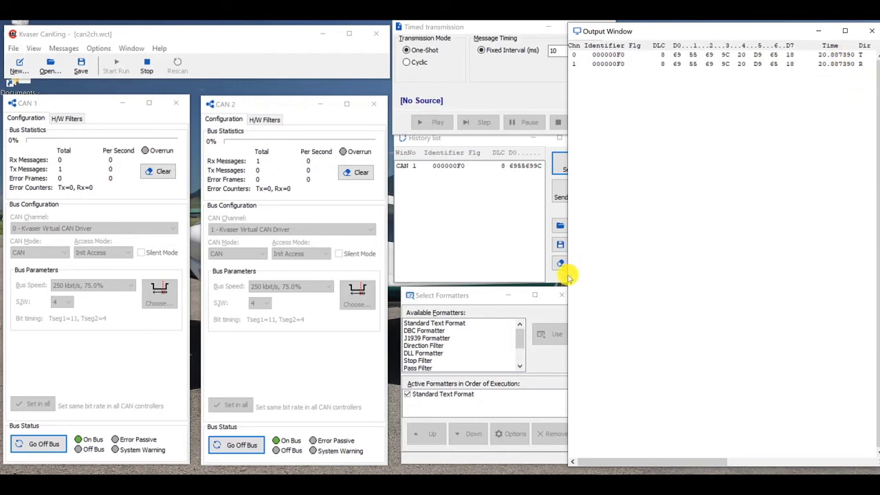
left_click_drag(568, 274, 619, 257)
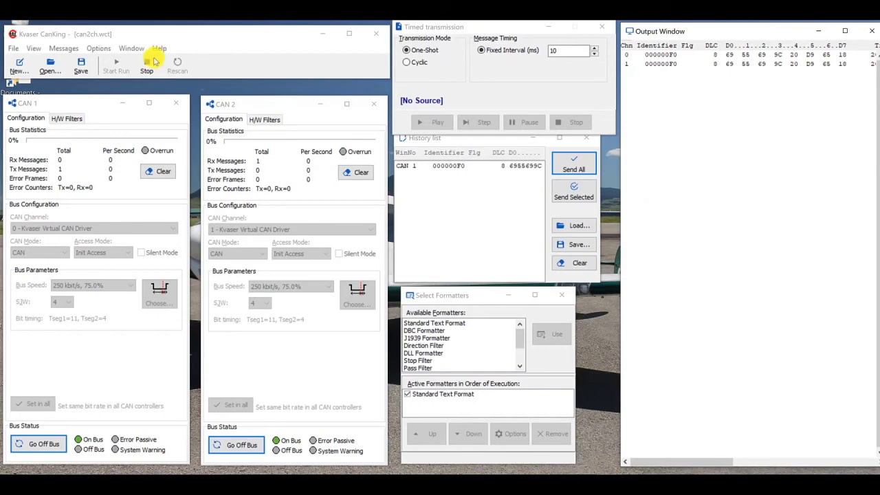
Create and send a Universal message with identifier $5, DLC 3 and random bytes D7 B4 F8.
left_click(32, 49)
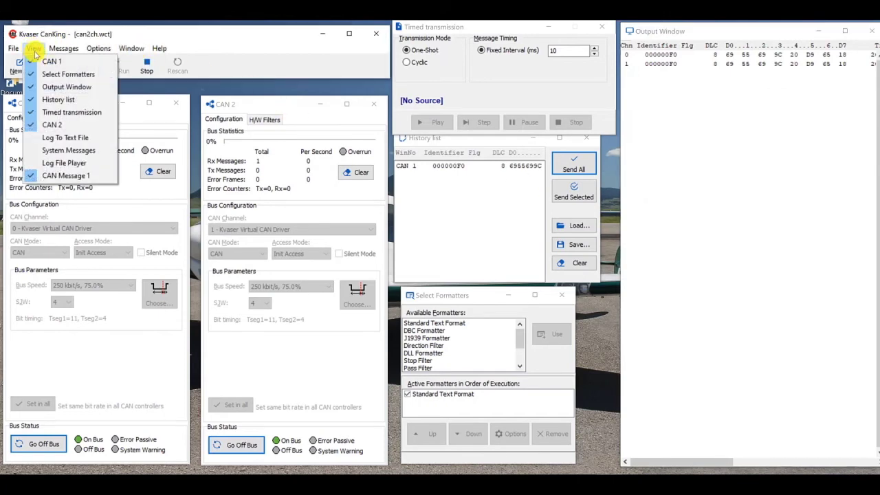
left_click(72, 61)
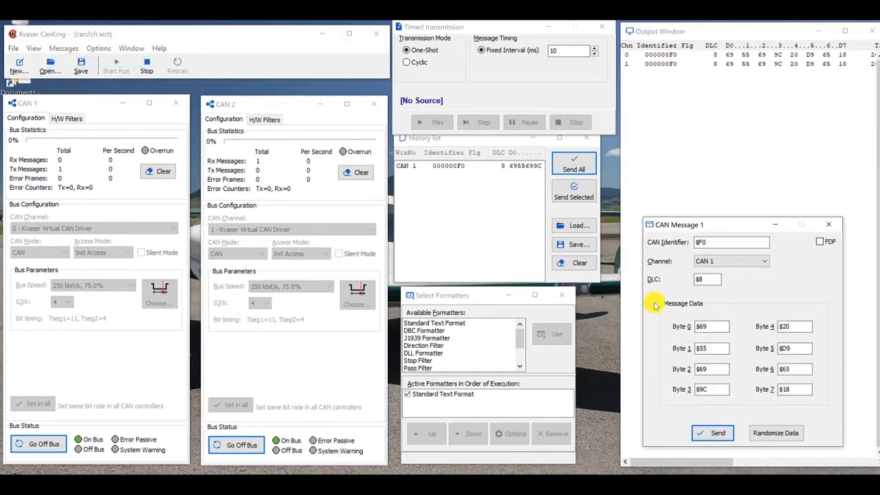
left_click(714, 243)
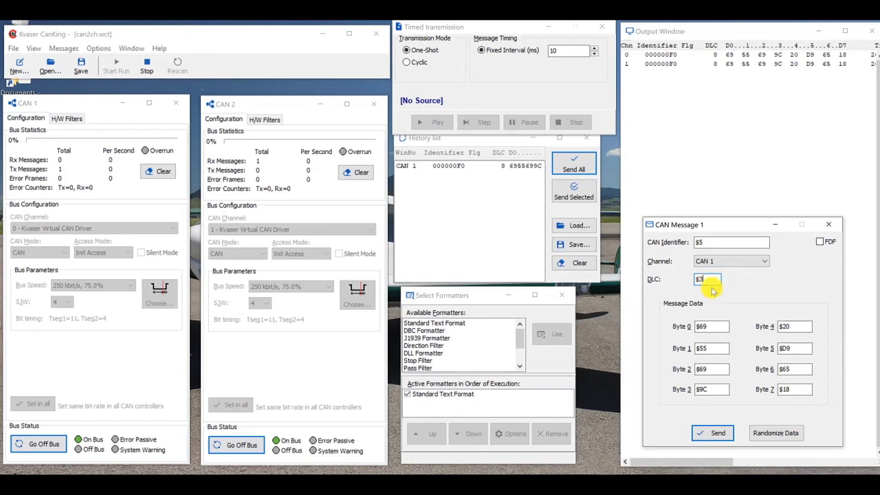
left_click(773, 434)
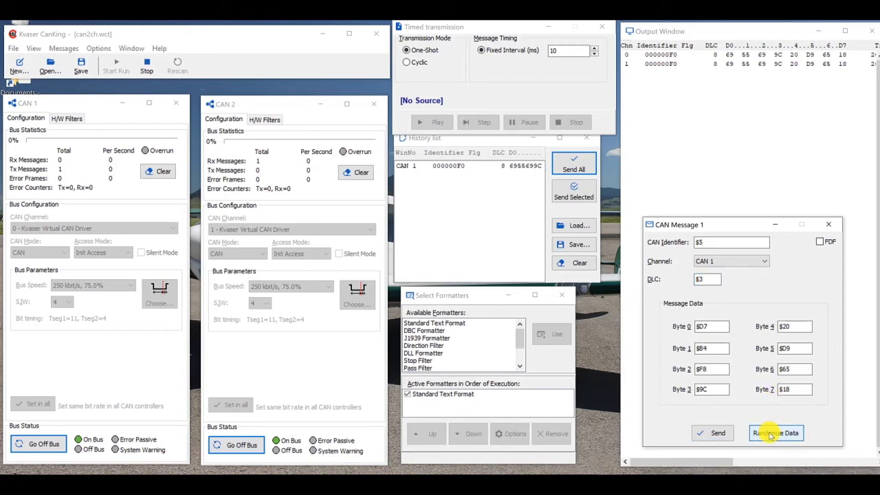
left_click(712, 434)
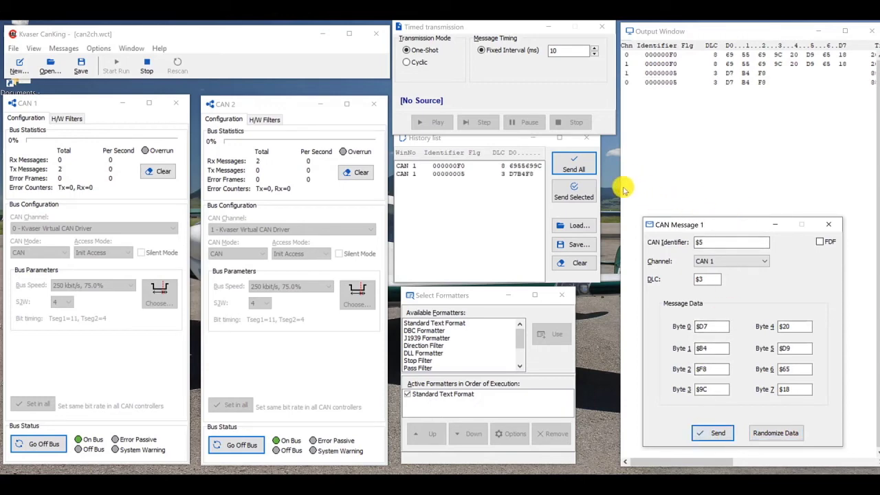
left_click_drag(619, 187, 602, 190)
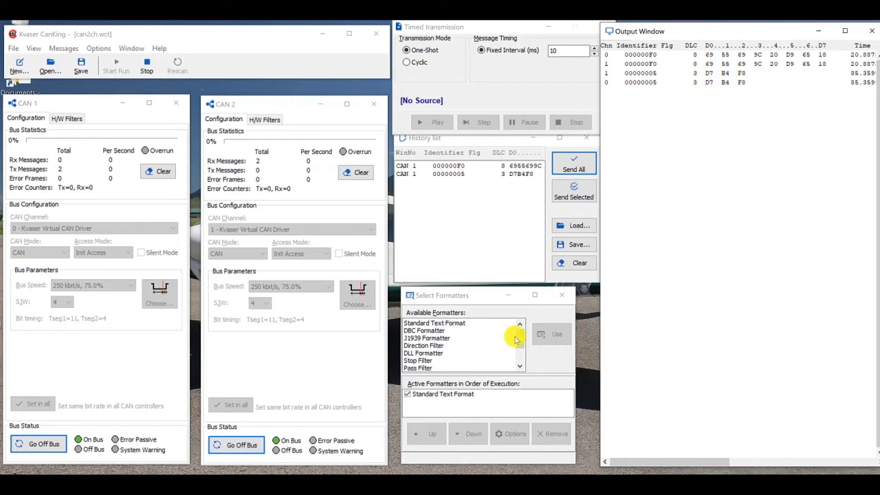
Bring the History list forward and widen it leftward to reveal all data bytes of $F0 and $5.
left_click(421, 238)
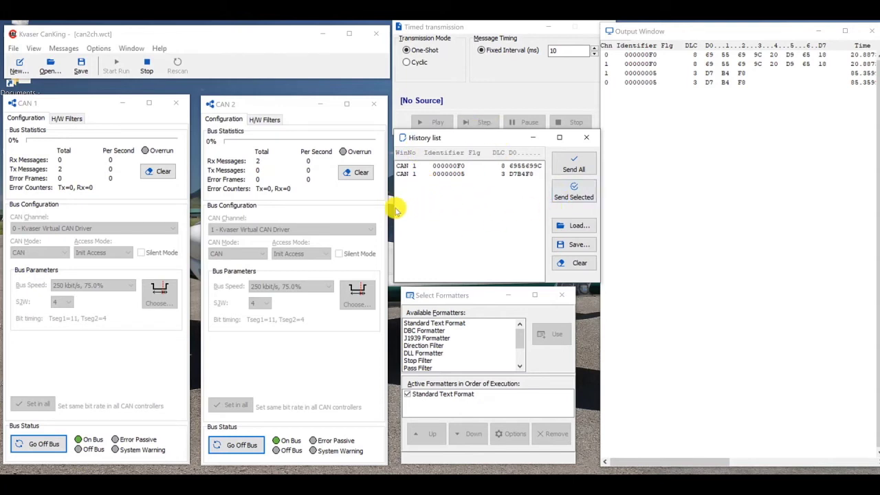
left_click_drag(395, 212, 335, 207)
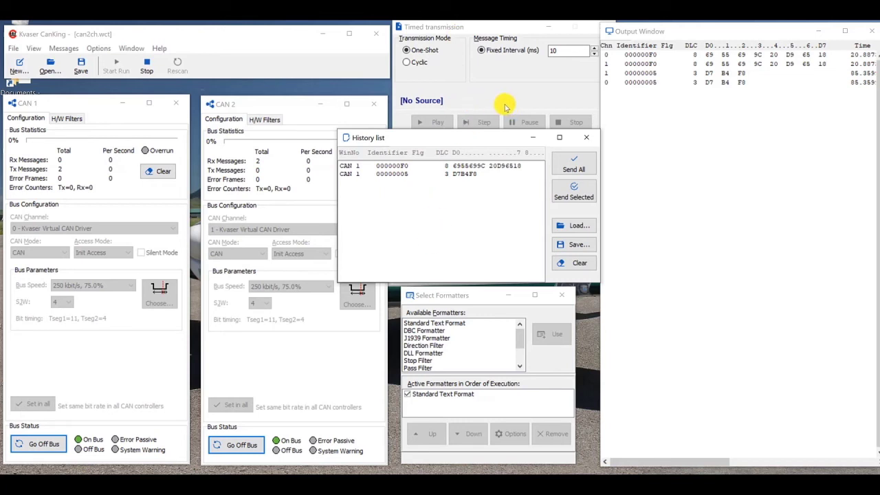
In Timed transmission, set Fixed Interval to 1000 ms and choose Cyclic mode.
left_click(564, 53)
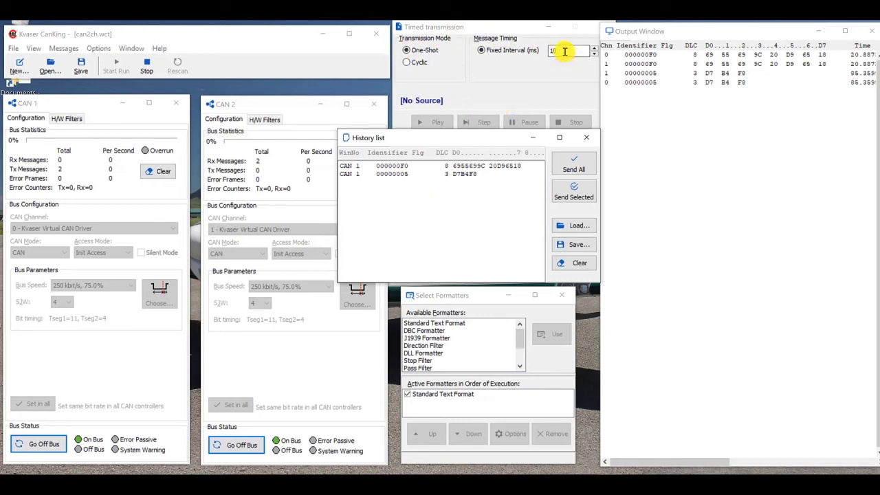
left_click(564, 51)
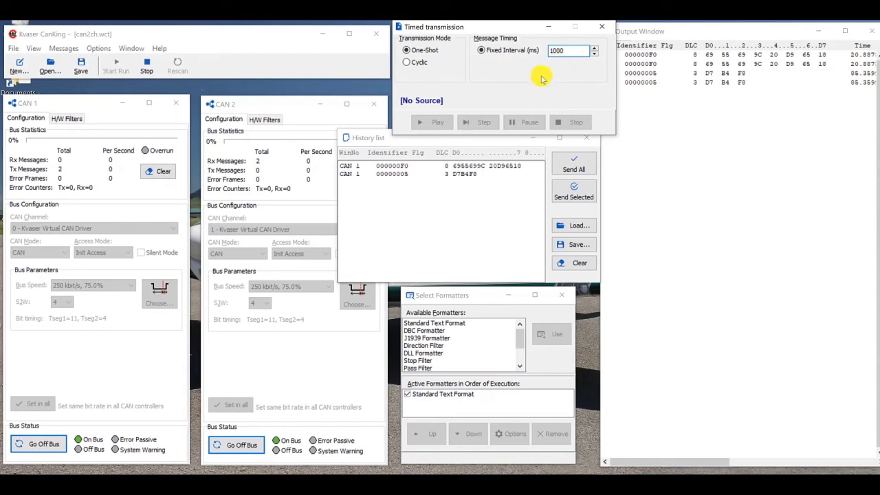
left_click(406, 63)
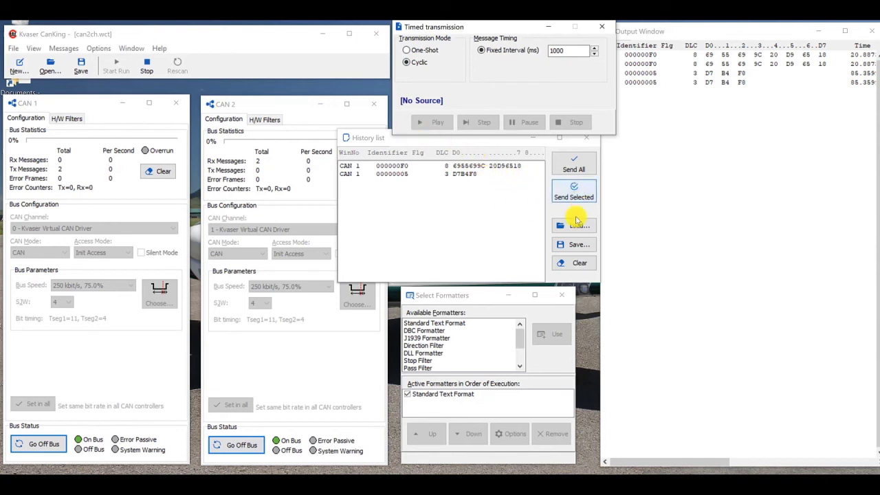
Send All history messages cyclically every second, then stop the replay after 19 frames.
left_click(574, 166)
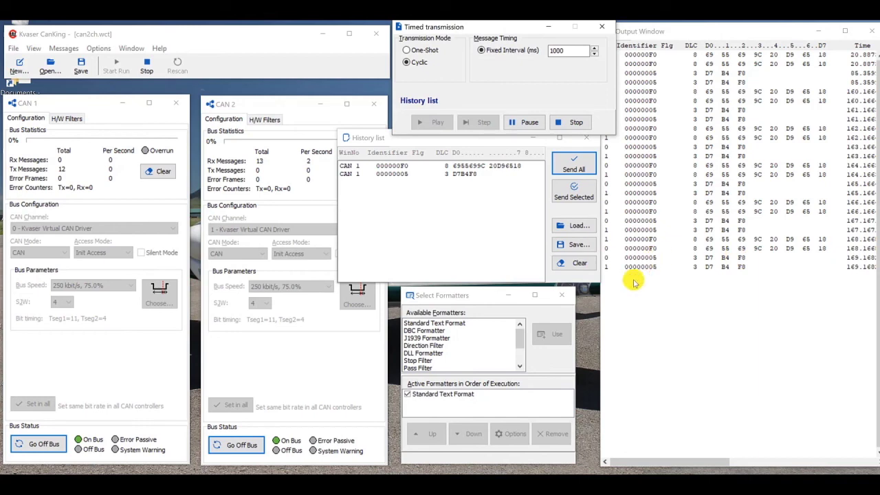
left_click(573, 124)
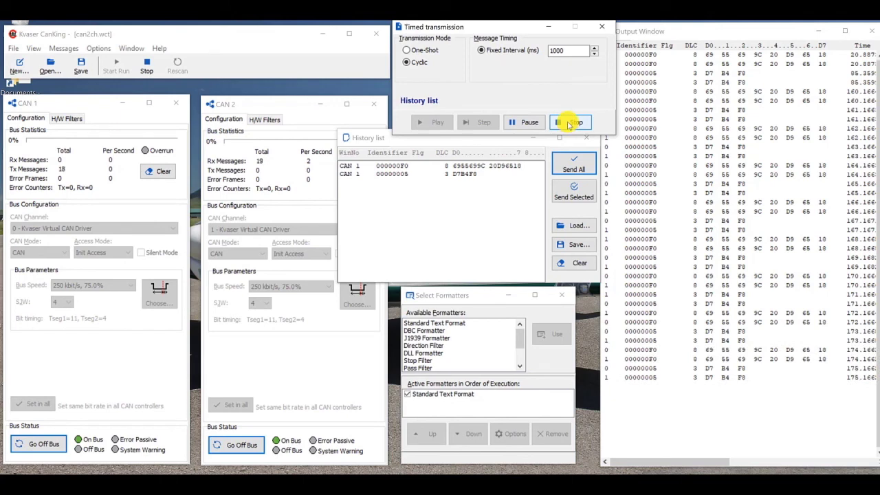
left_click(571, 124)
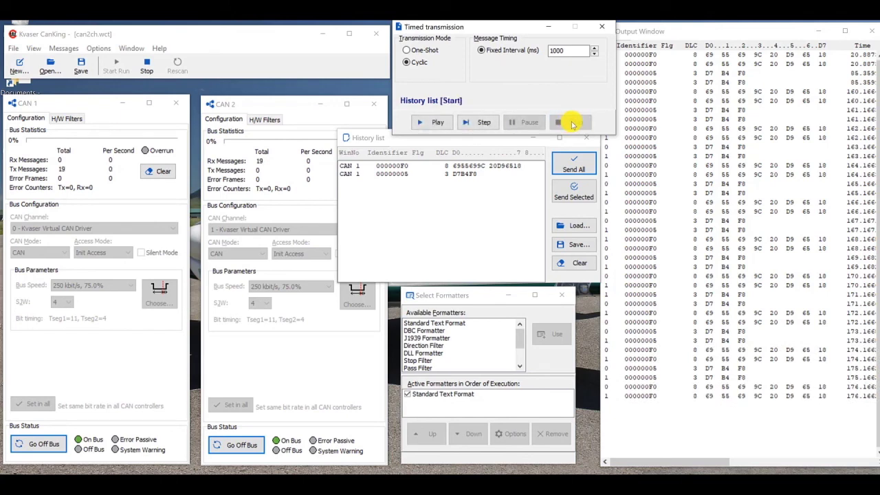